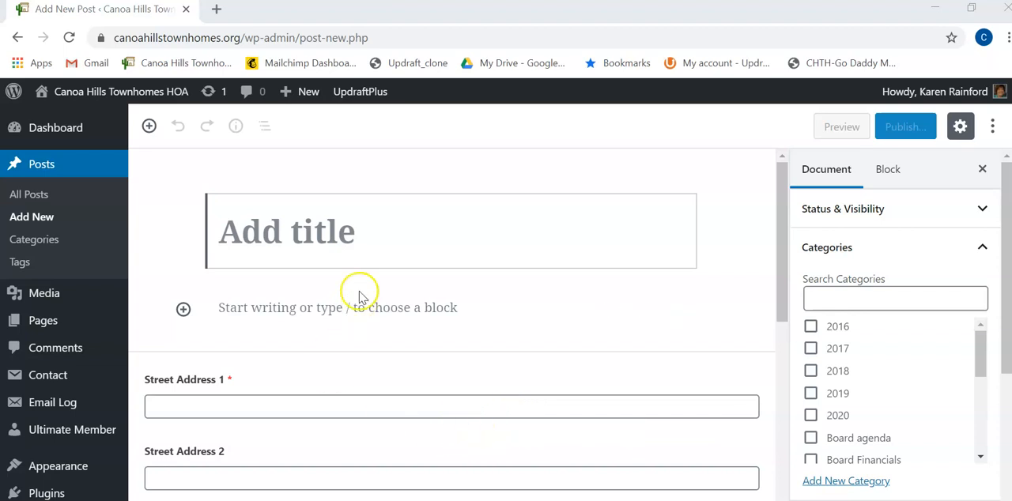
Title the new post "Letter from the President 03-29-2020"
click(287, 234)
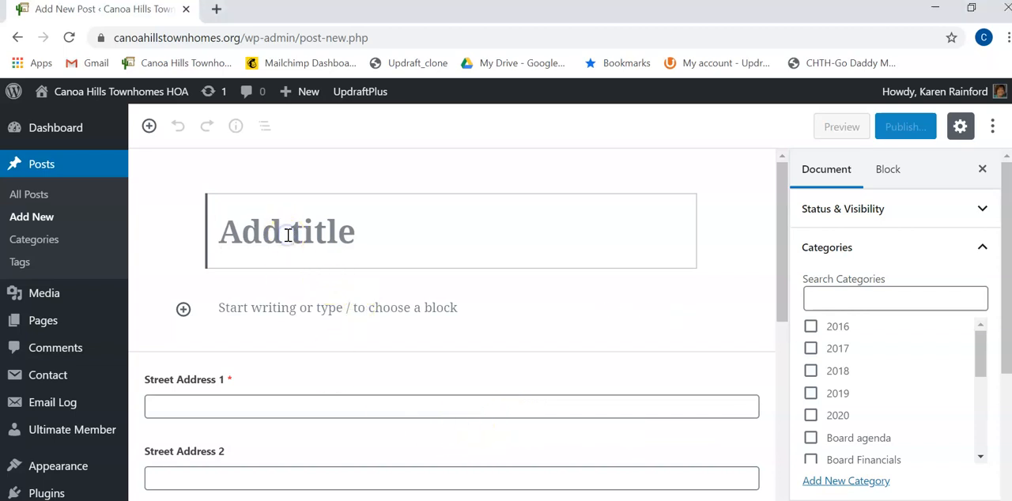
text(Letter)
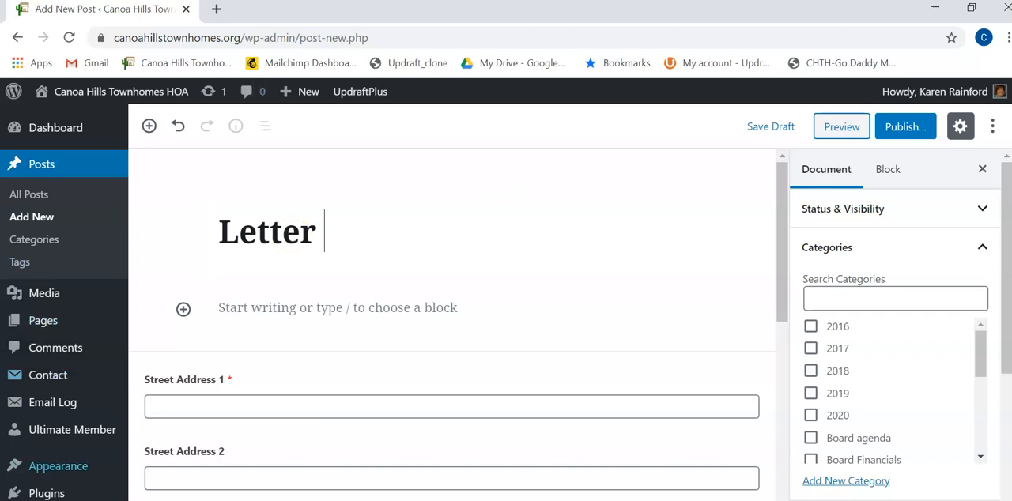
text(from the President 03-29-2020)
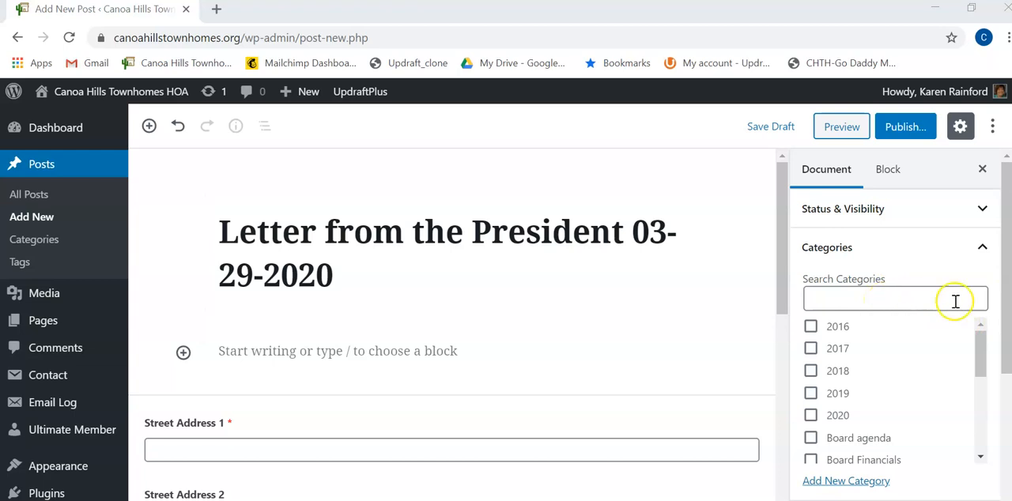
Assign the post to the categories 2020 and Letters from the President
click(823, 300)
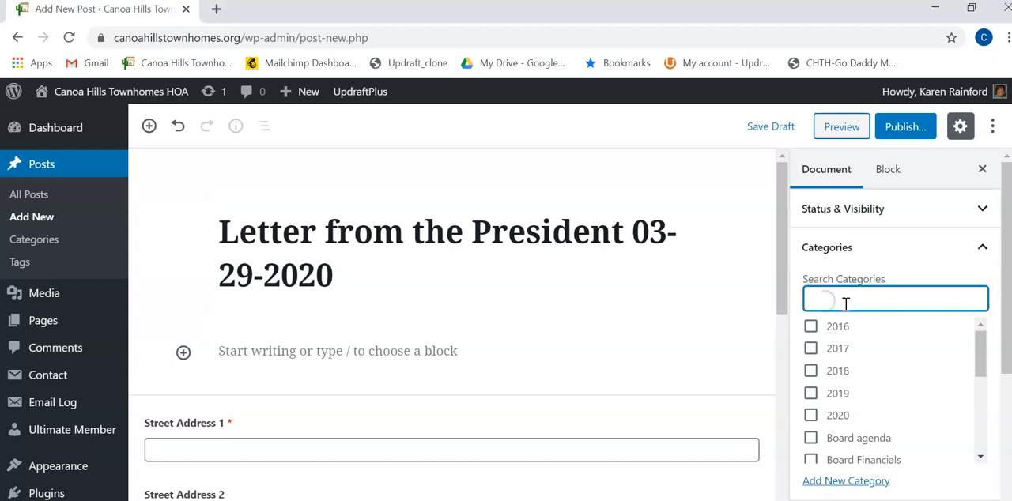
scroll(921, 322, down, 1)
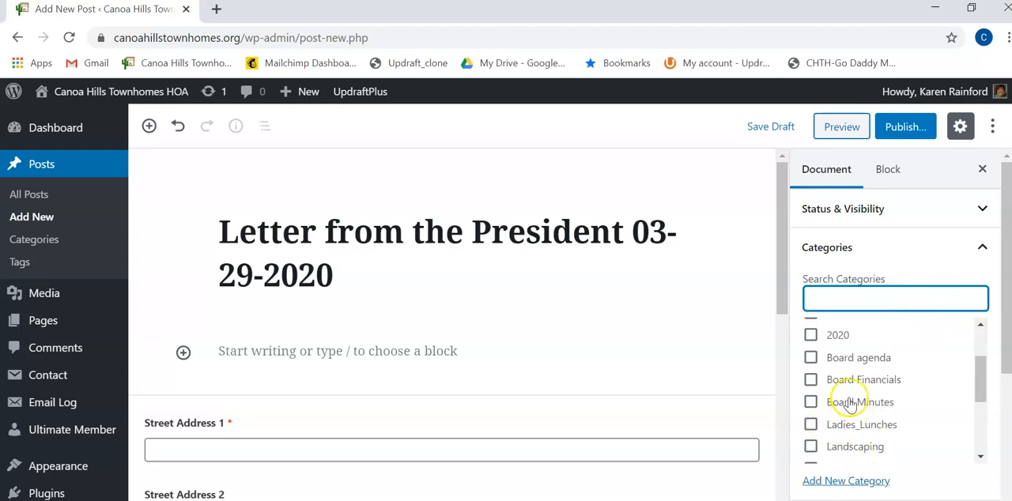
scroll(810, 399, up, 1)
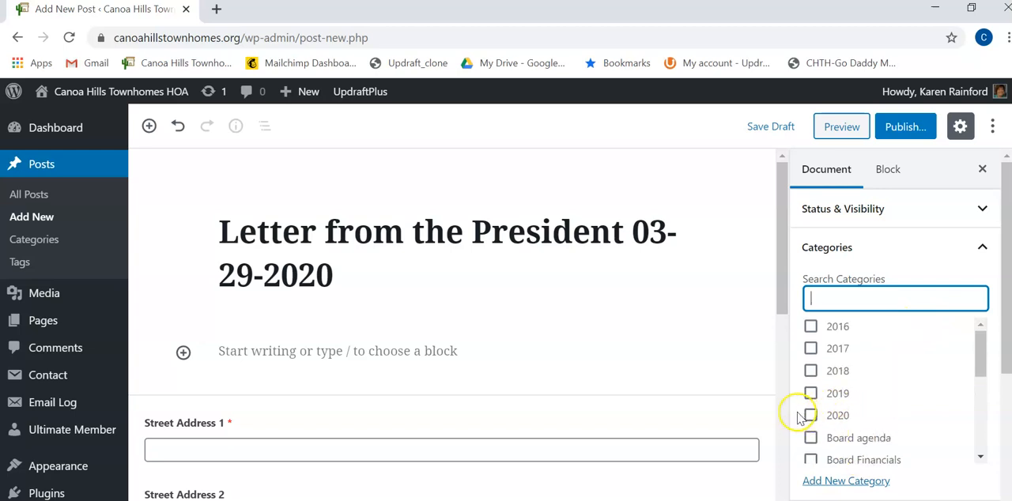
click(810, 415)
scroll(838, 419, down, 1)
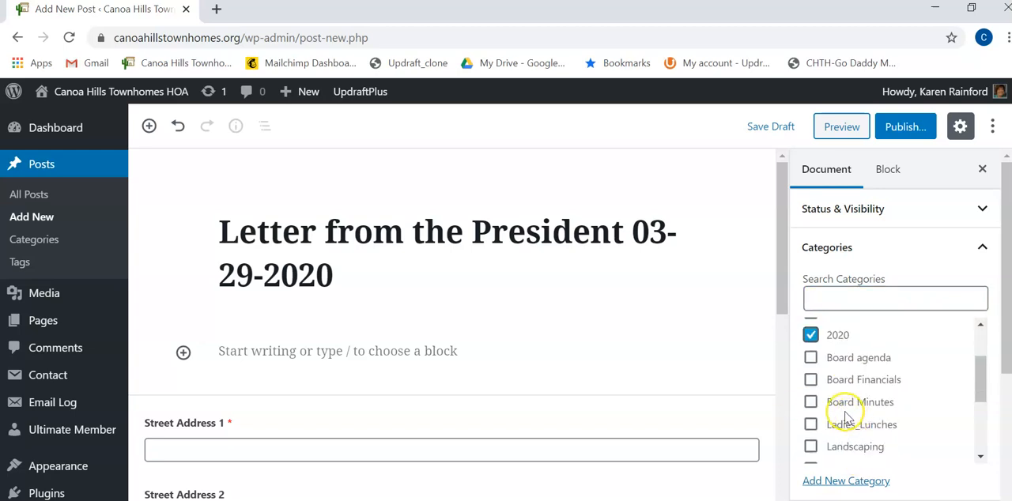
scroll(848, 419, down, 1)
click(811, 389)
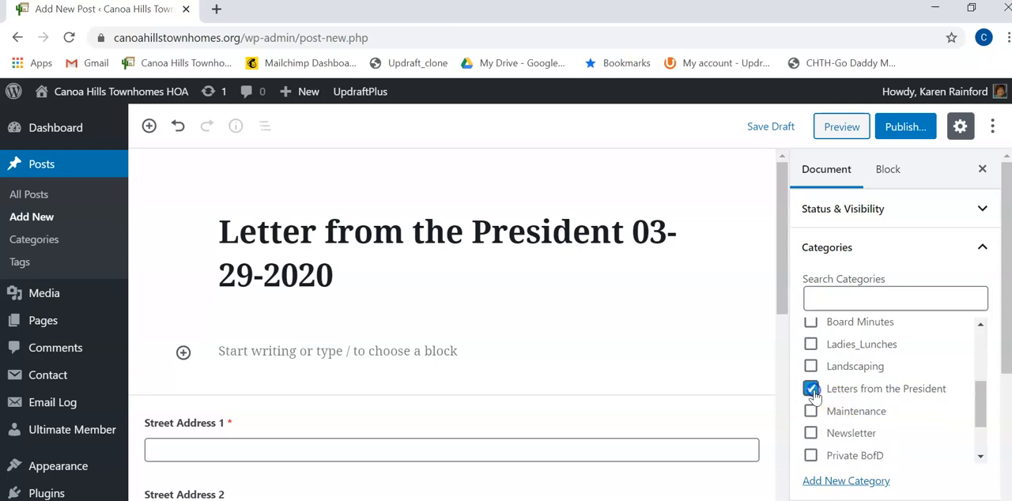
Look over the remaining document settings and save the post as a draft
scroll(889, 407, down, 3)
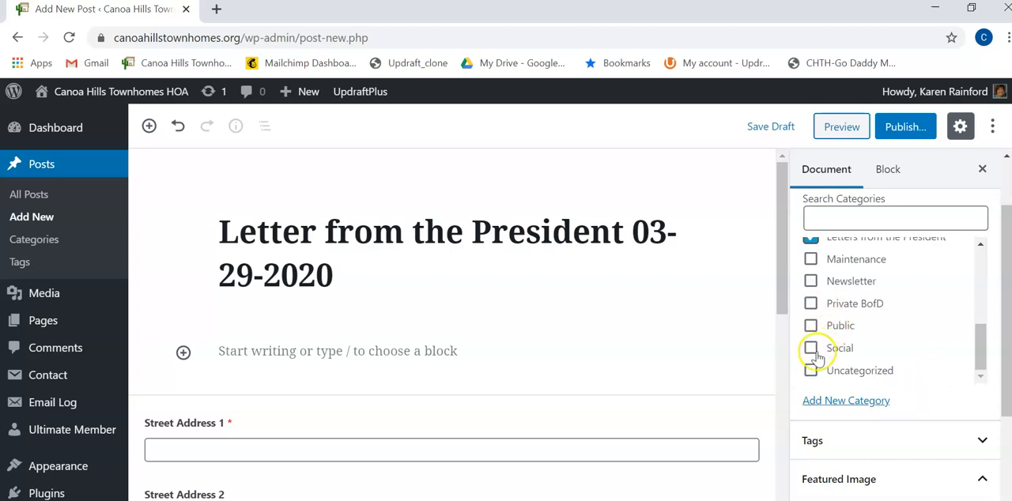
scroll(893, 384, down, 2)
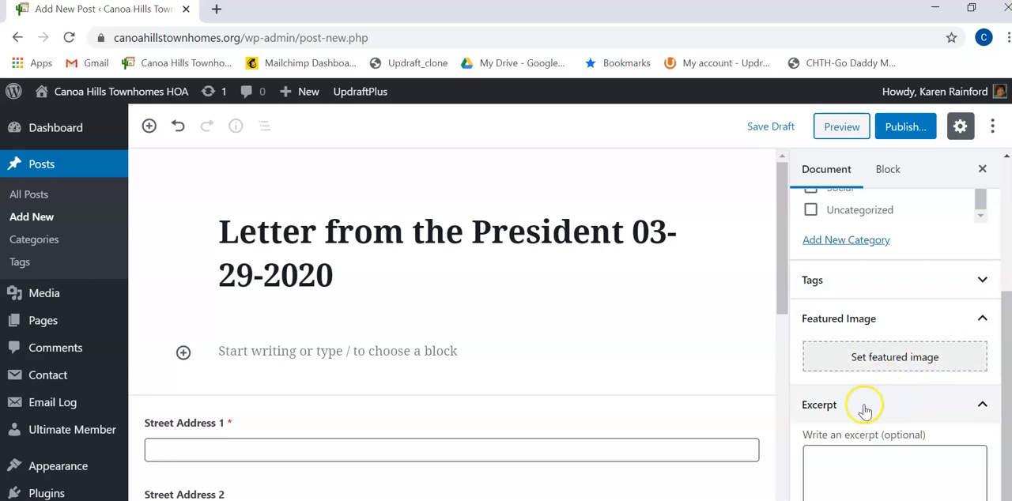
scroll(861, 462, down, 1)
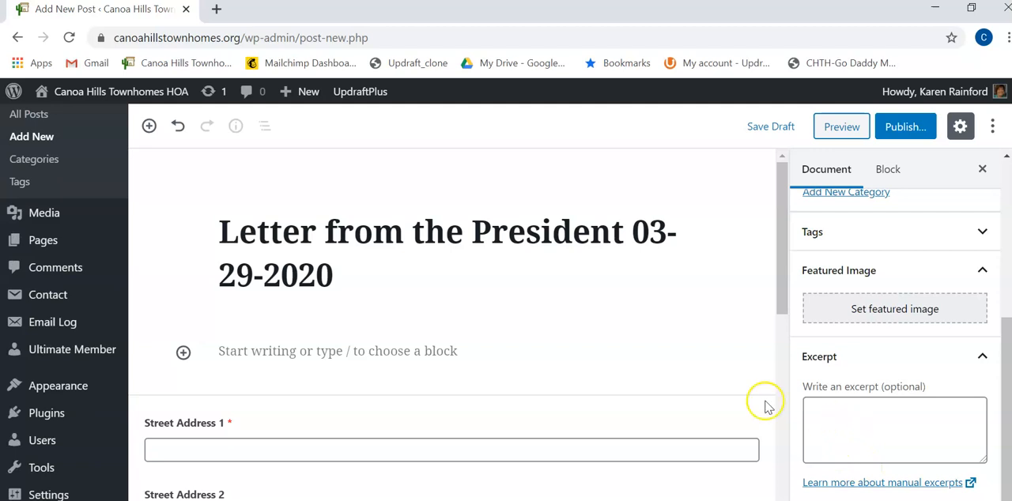
click(755, 128)
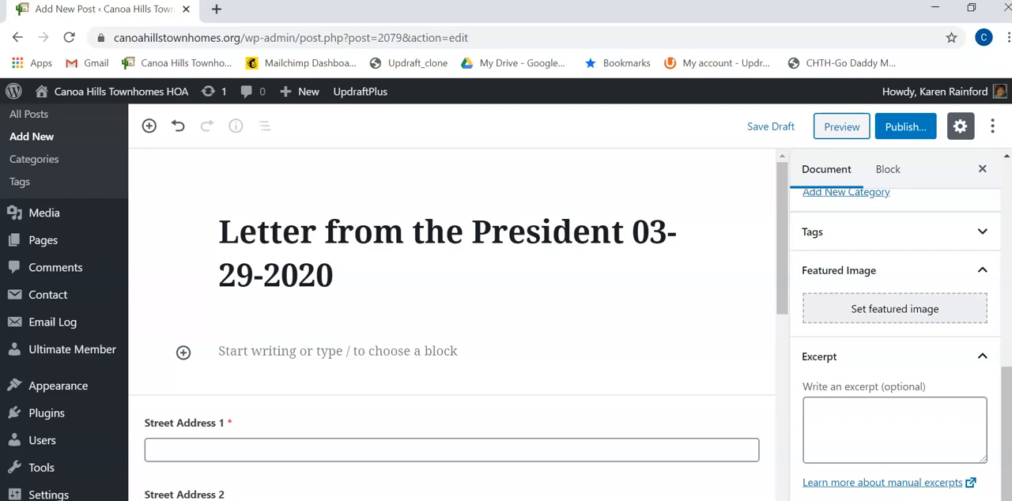
Reopen the draft "Letter from the President 03-29-2020" for editing and paste the copied letter text into its body
key(alt+Tab)
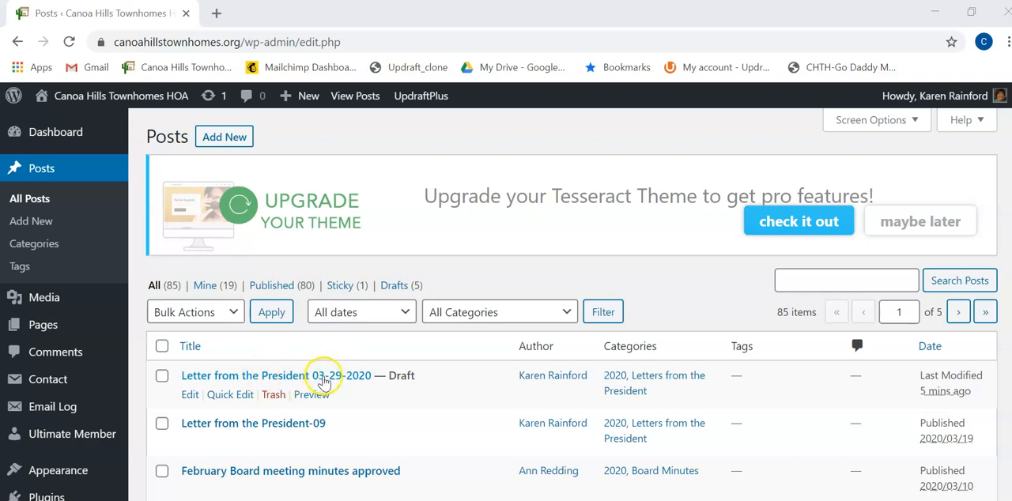
click(189, 395)
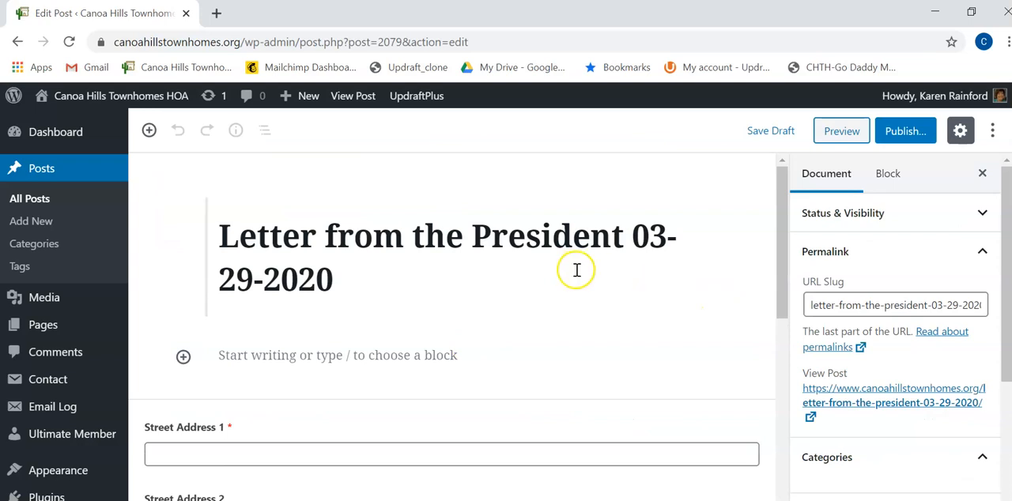
scroll(933, 360, down, 3)
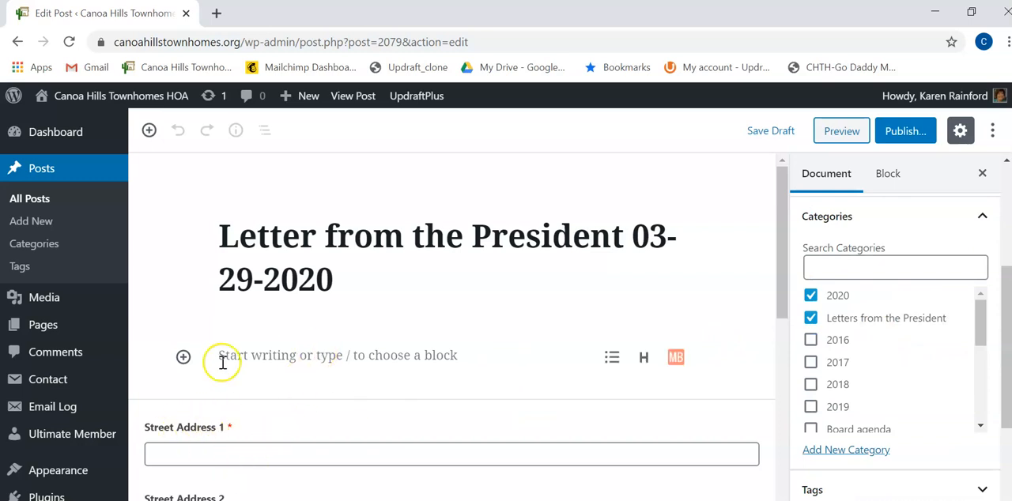
click(289, 354)
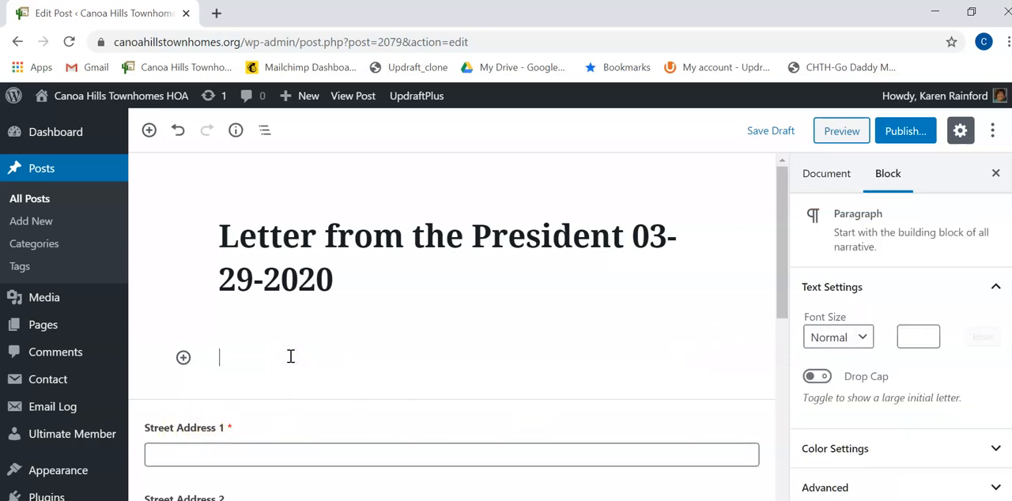
click(306, 347)
key(ctrl+v)
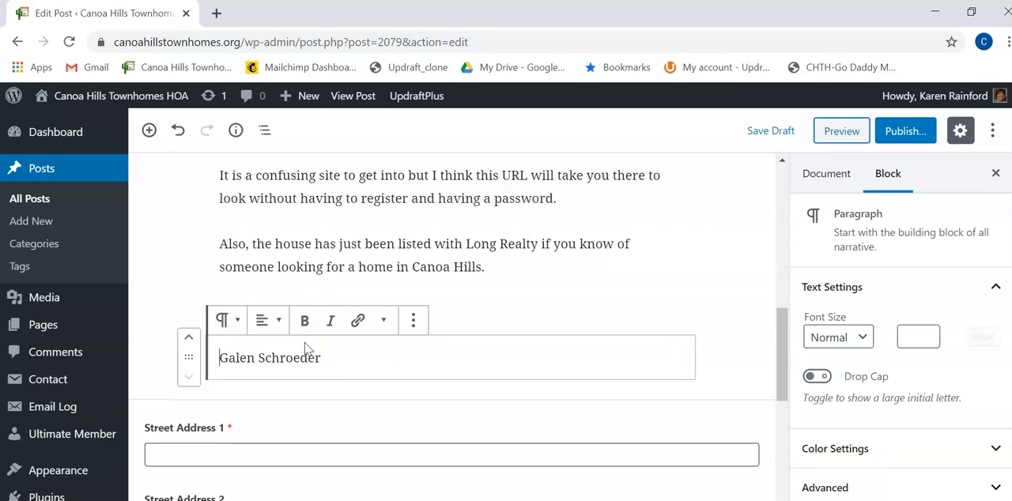
Split the letter's opening paragraph so that a new paragraph starts at "The online auction started today"
scroll(382, 365, up, 1)
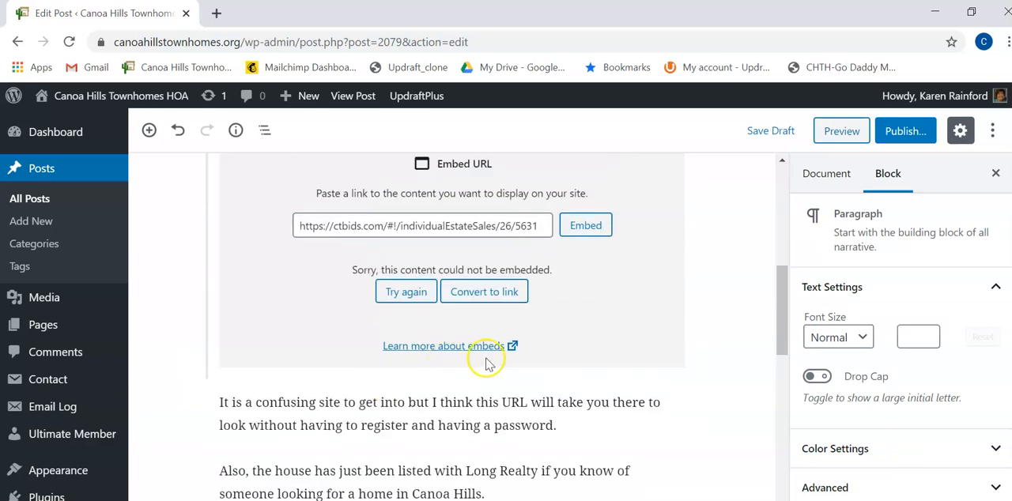
scroll(533, 340, up, 2)
scroll(585, 340, up, 5)
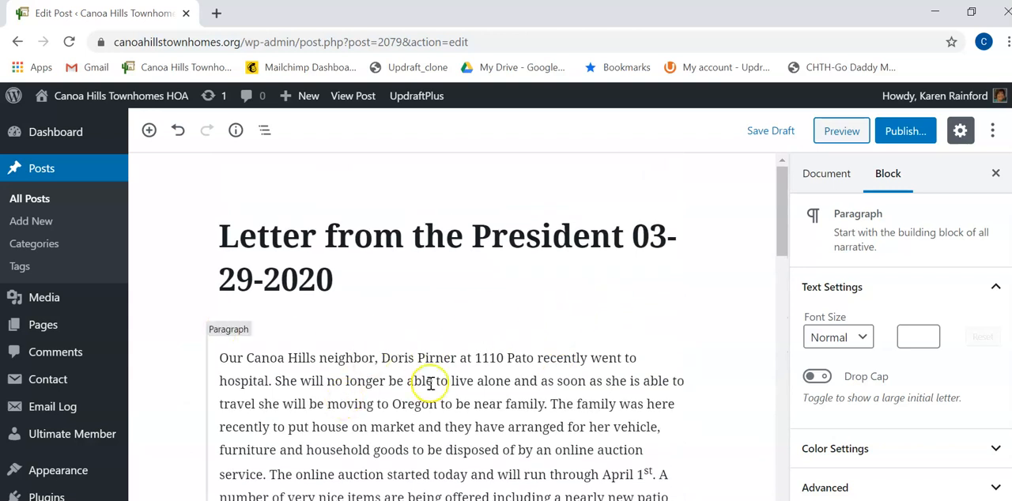
scroll(328, 382, down, 1)
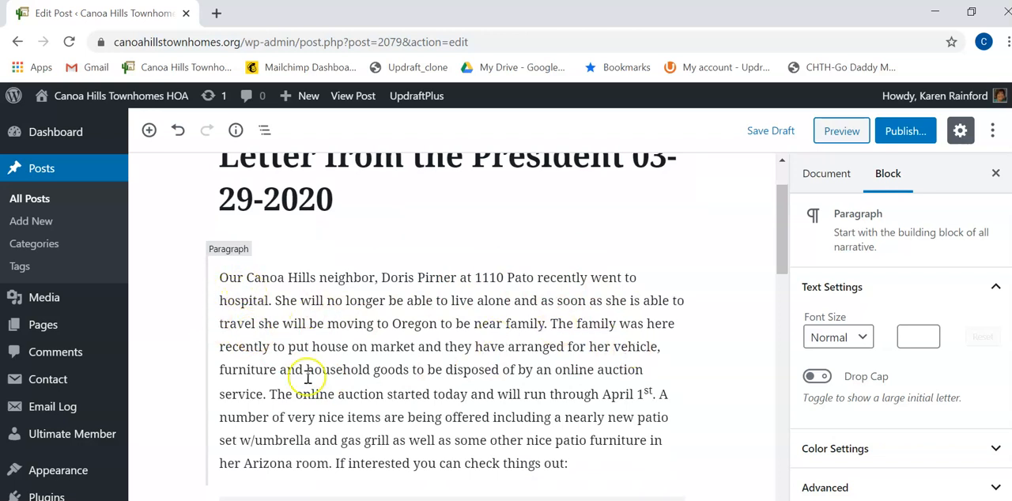
scroll(394, 419, down, 1)
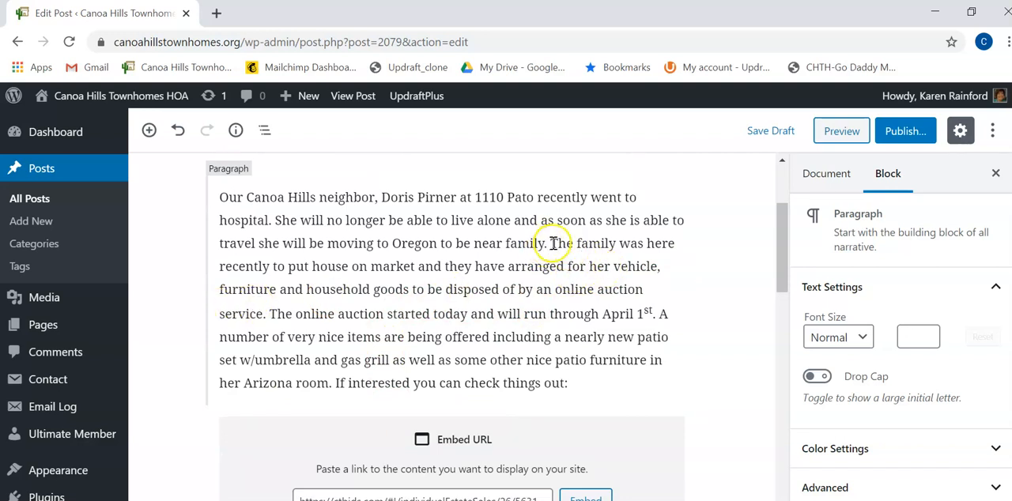
click(269, 311)
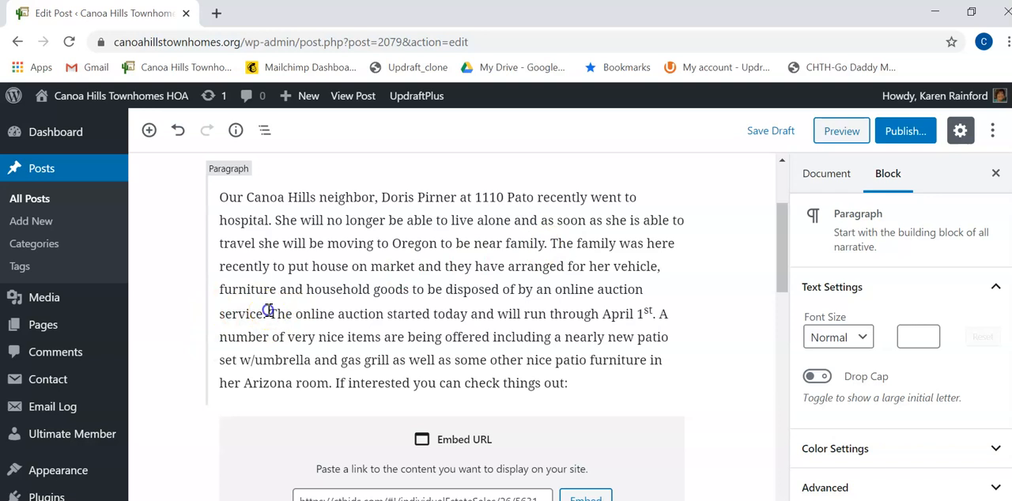
scroll(435, 473, up, 1)
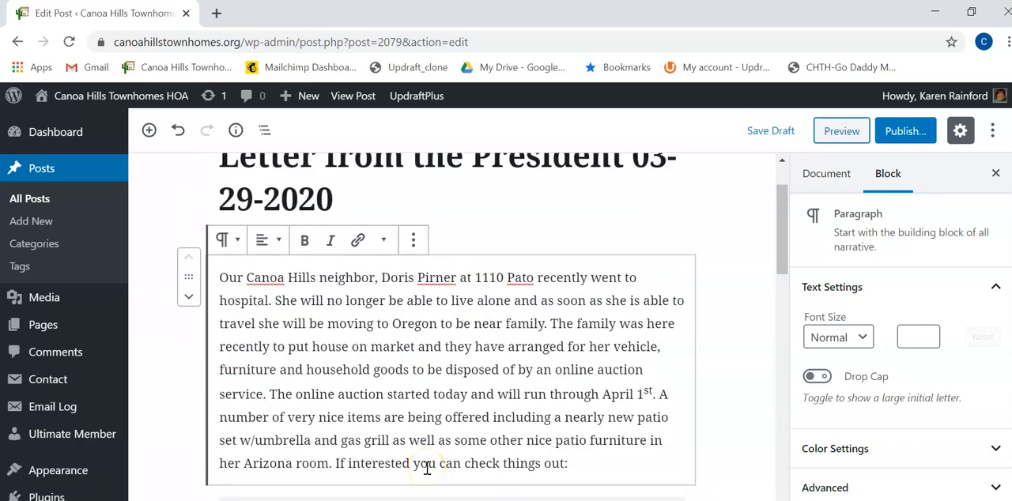
key(Return)
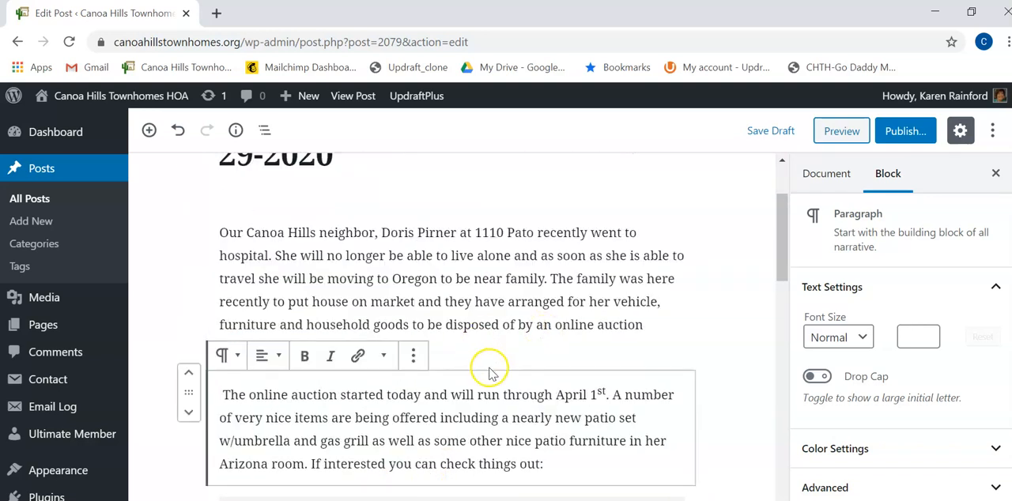
Convert the embed block holding the ctbids.com estate sale URL into a plain link
scroll(501, 368, down, 3)
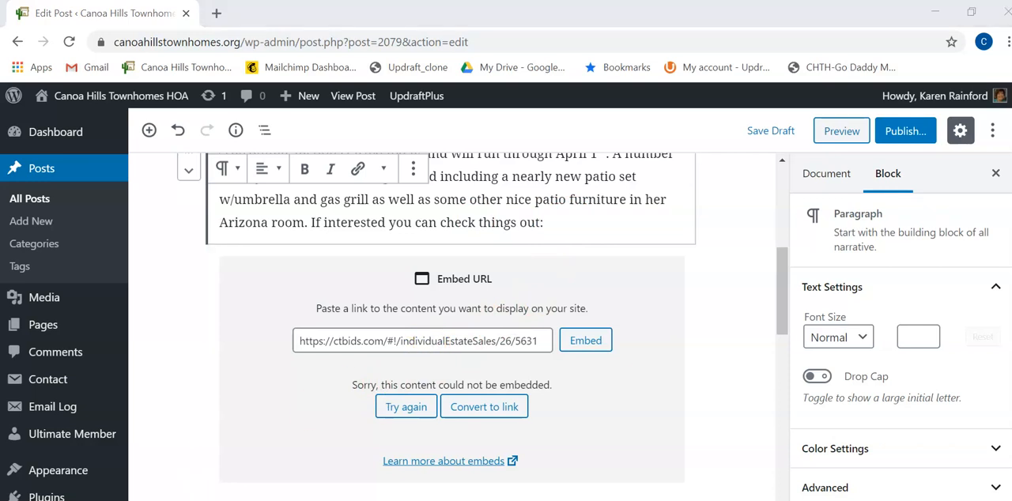
click(678, 344)
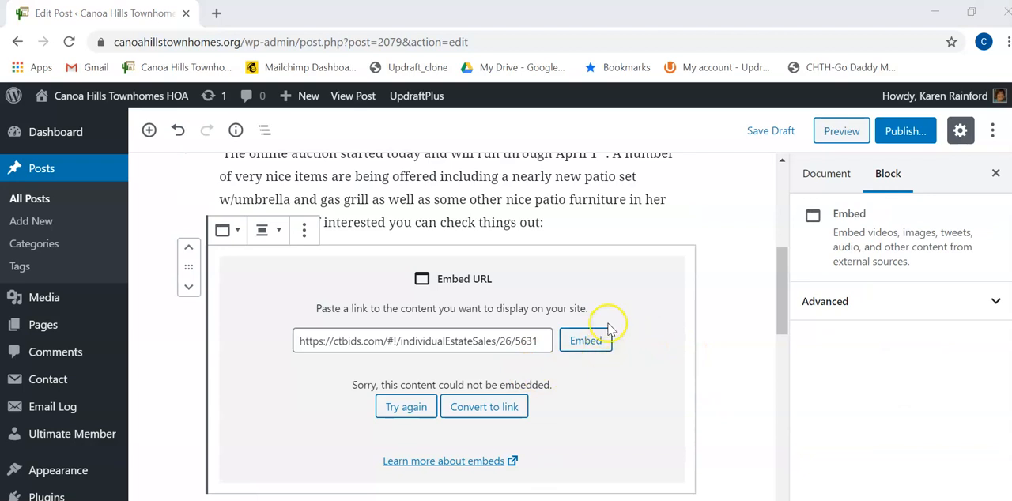
click(489, 409)
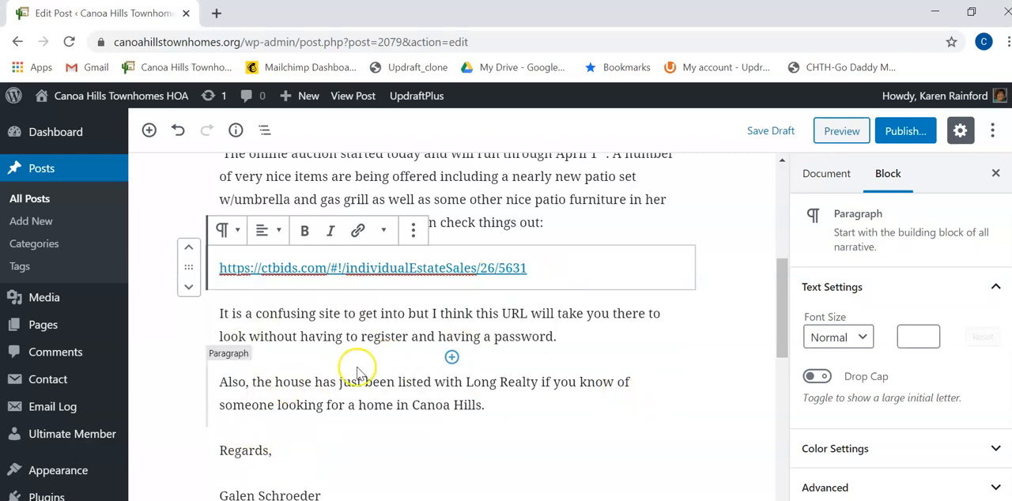
Check the rest of the letter down to the content restriction settings and save the edited draft
scroll(391, 362, down, 1)
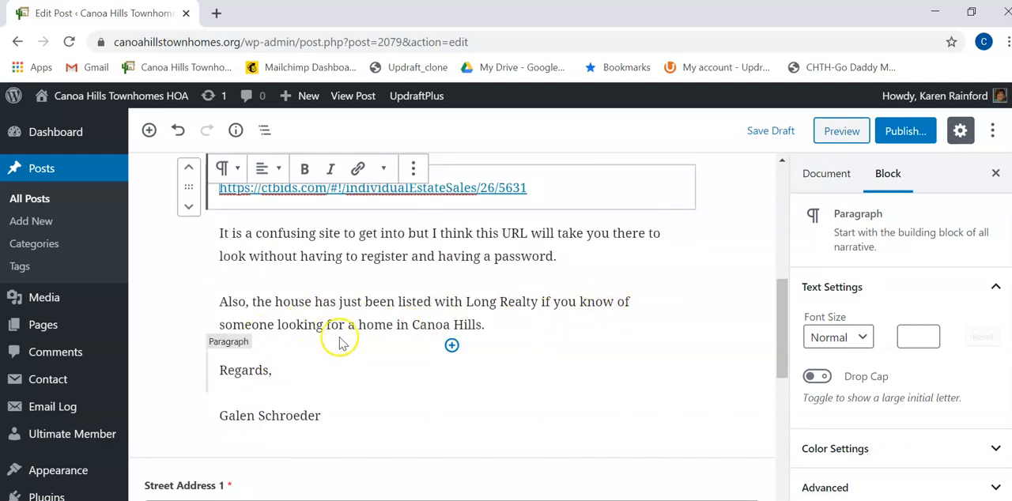
scroll(345, 337, down, 2)
scroll(361, 264, down, 1)
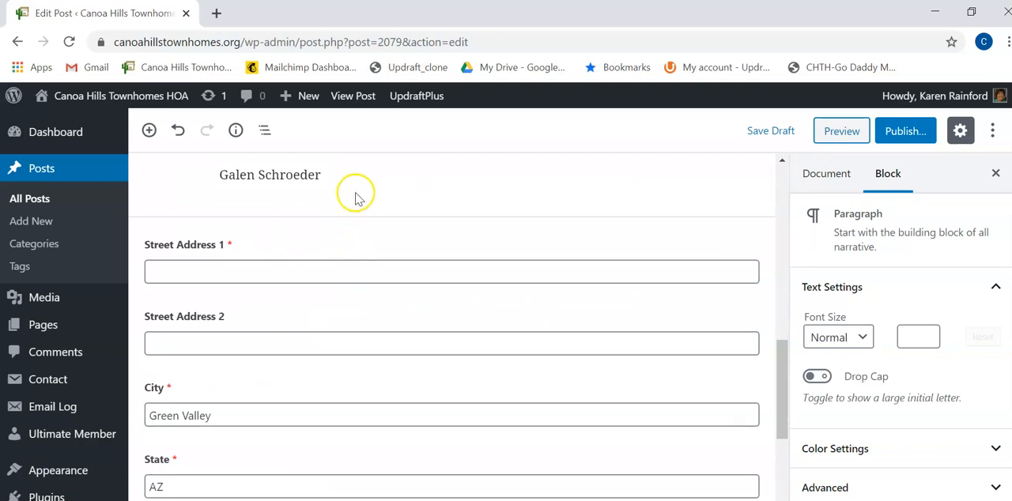
scroll(376, 207, down, 5)
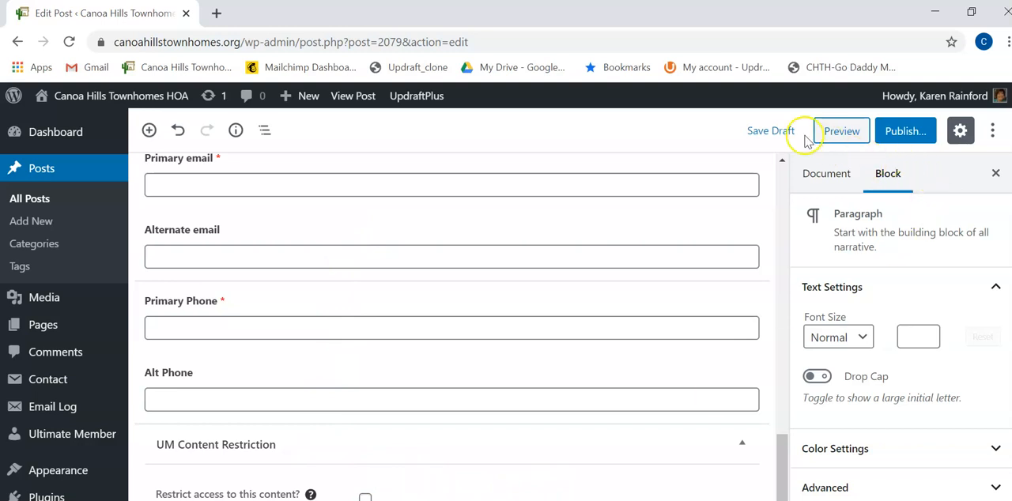
click(765, 134)
Preview the post and examine its title, paragraphs and auction link as shown on the site
scroll(448, 414, up, 4)
click(841, 130)
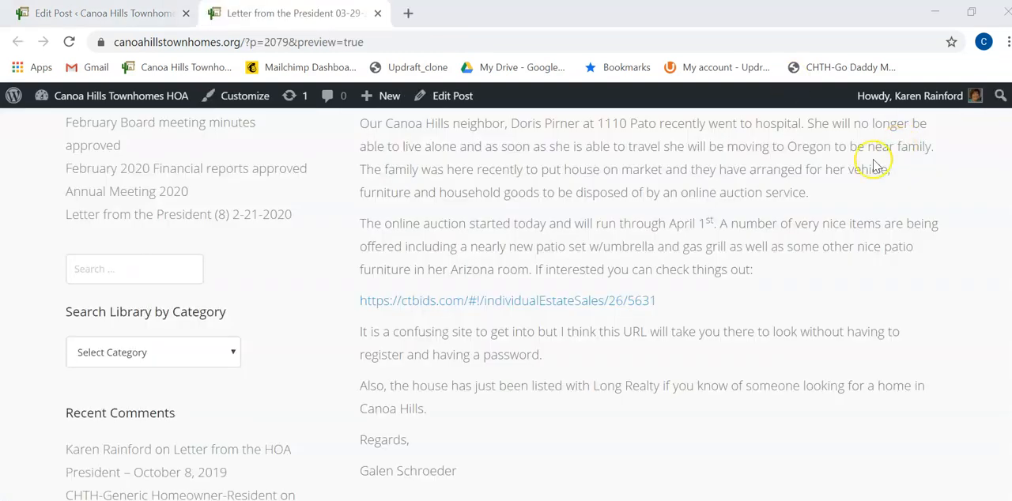
scroll(569, 273, up, 2)
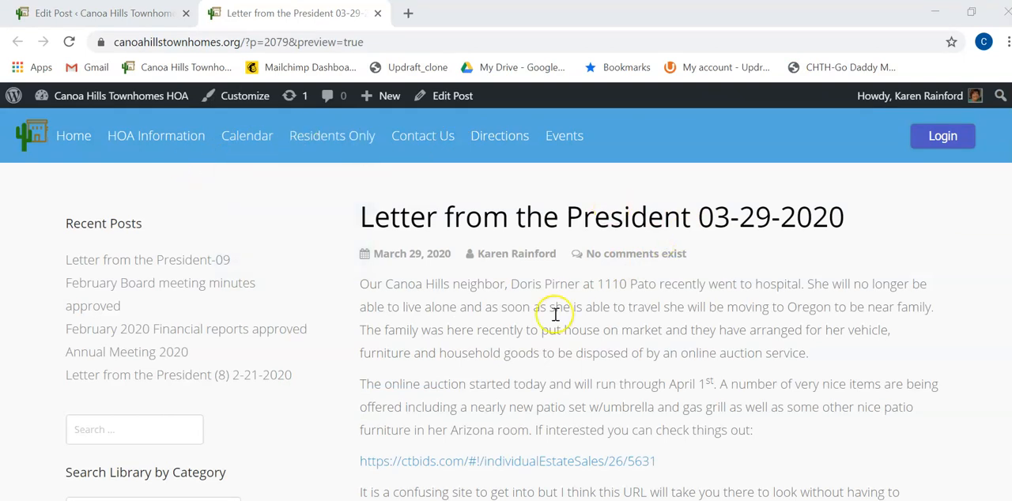
scroll(547, 316, down, 3)
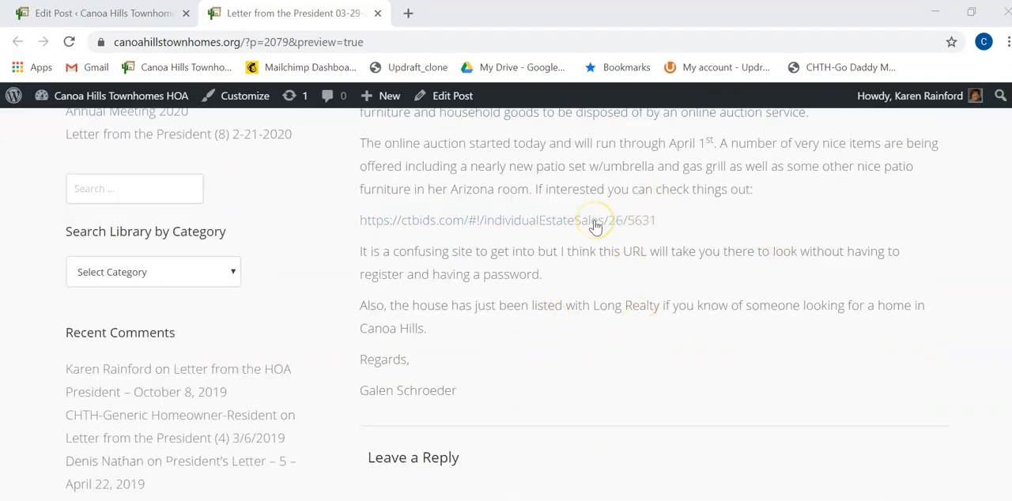
scroll(600, 229, up, 3)
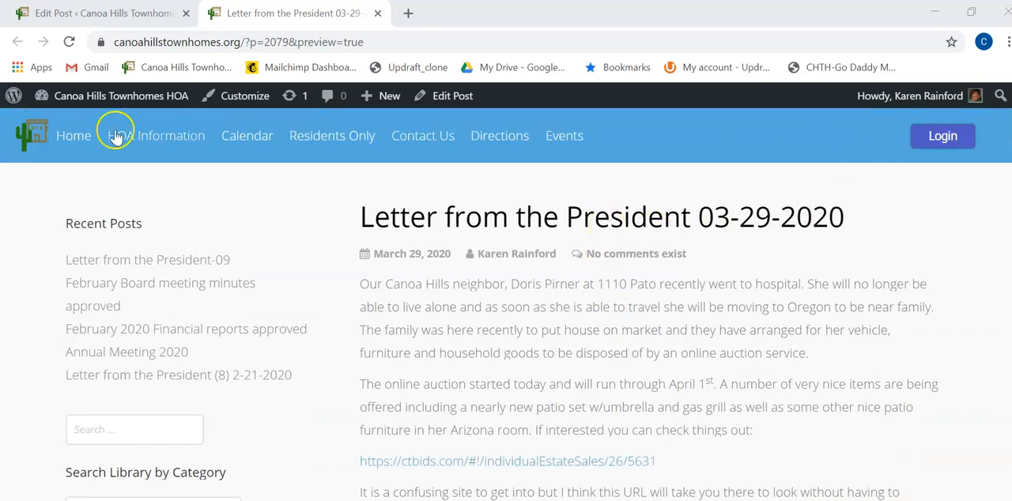
mouse_move(135, 104)
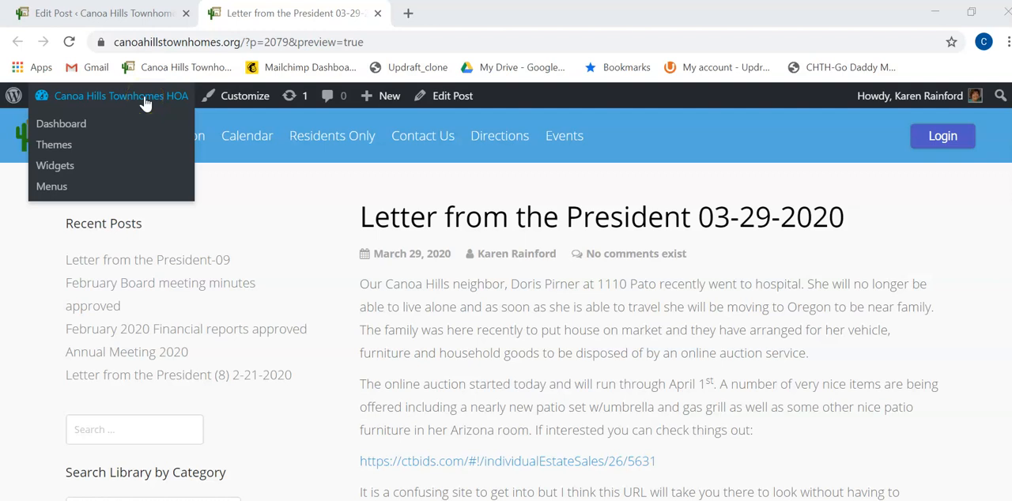
Return from the preview to editing the president's letter and publish it immediately with public visibility
click(453, 96)
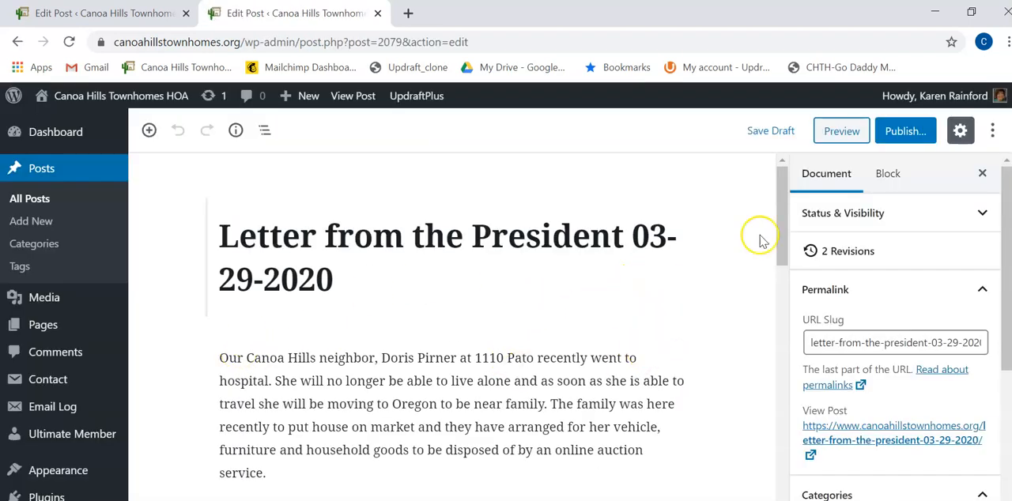
click(914, 139)
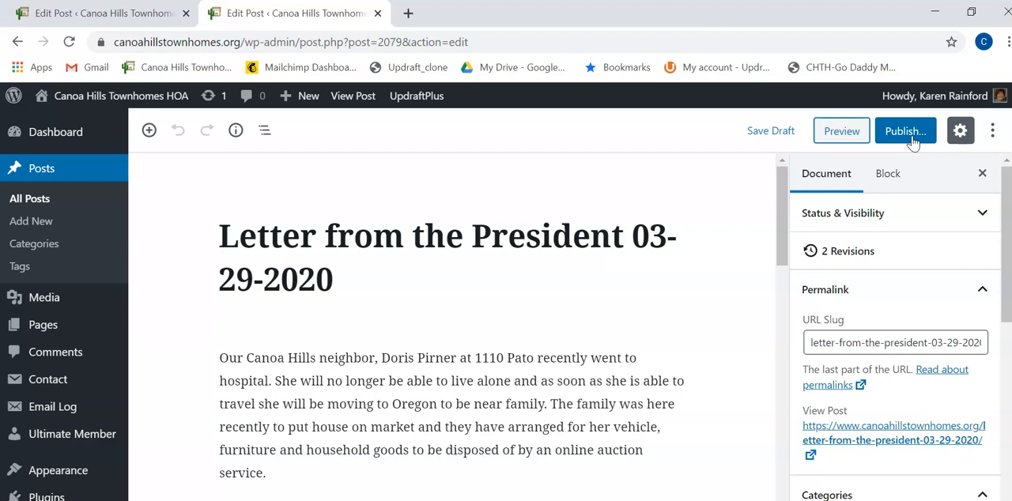
click(912, 136)
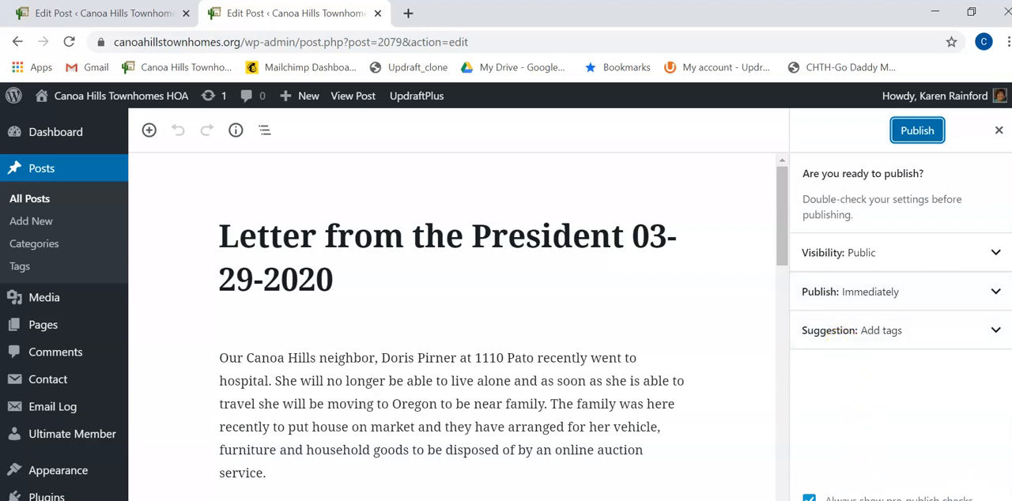
click(929, 141)
click(930, 141)
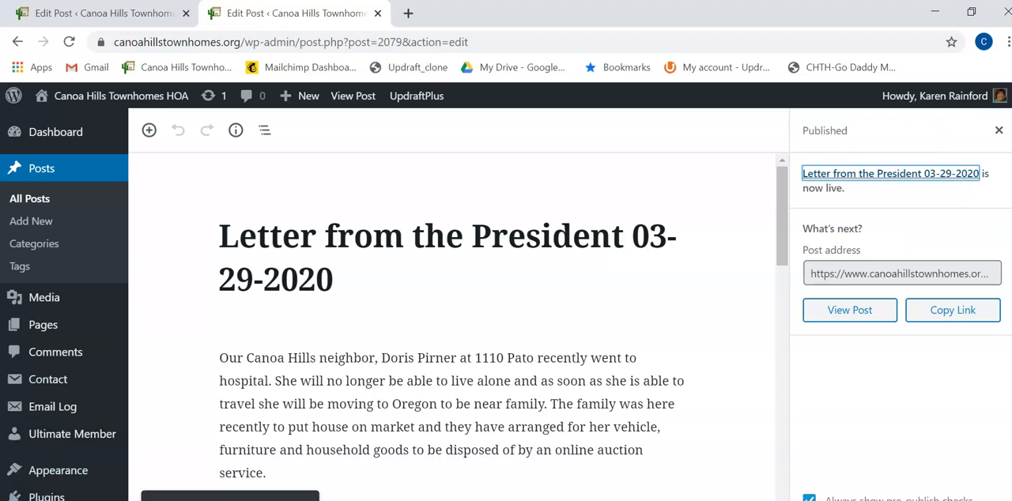
View the published letter on the live site and go by way of the dashboard to the site's home page
click(278, 498)
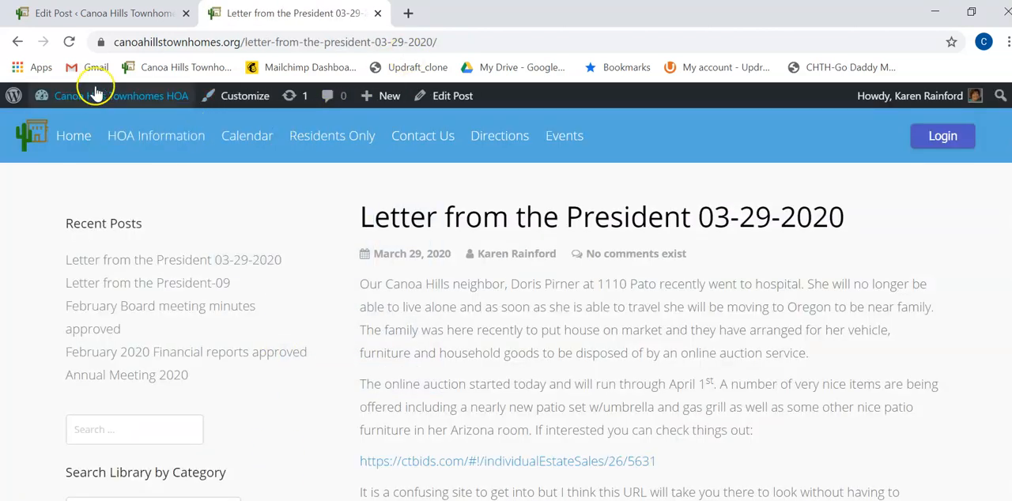
mouse_move(100, 93)
click(131, 96)
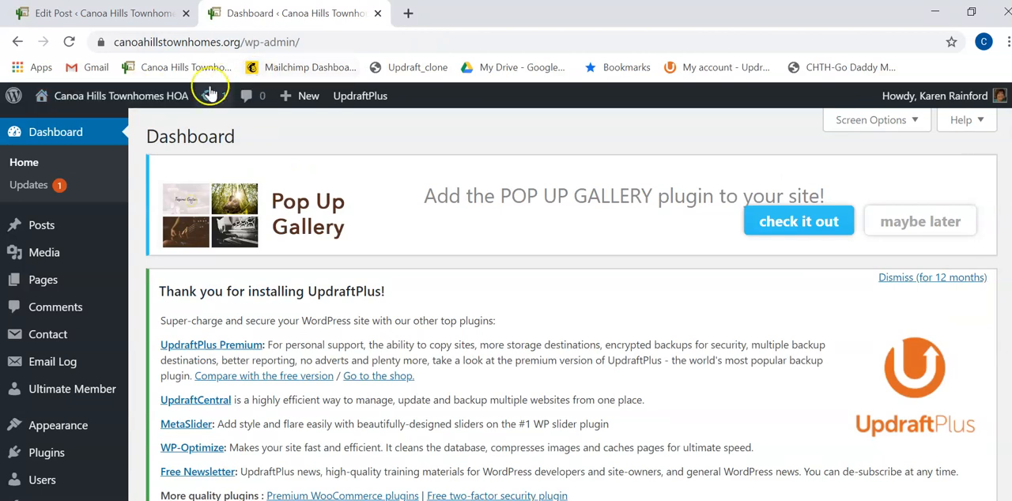
mouse_move(139, 94)
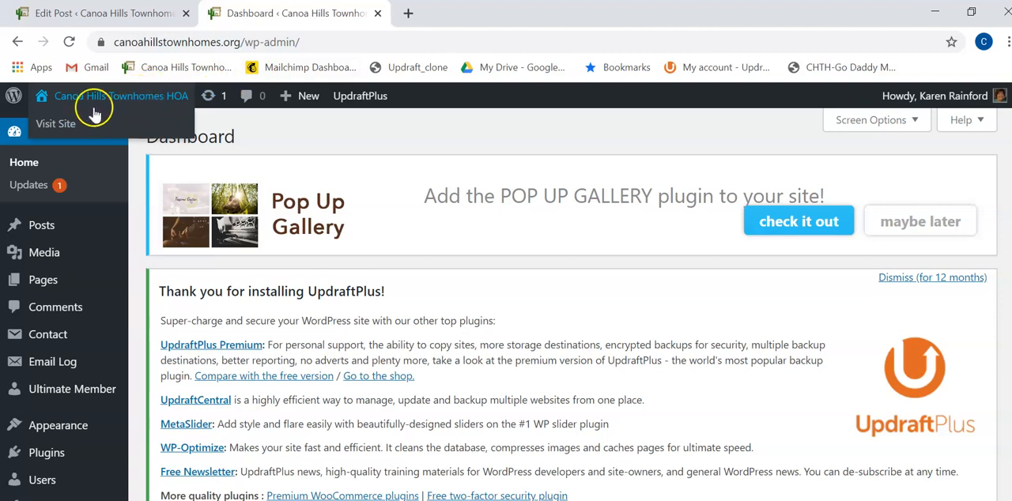
click(57, 125)
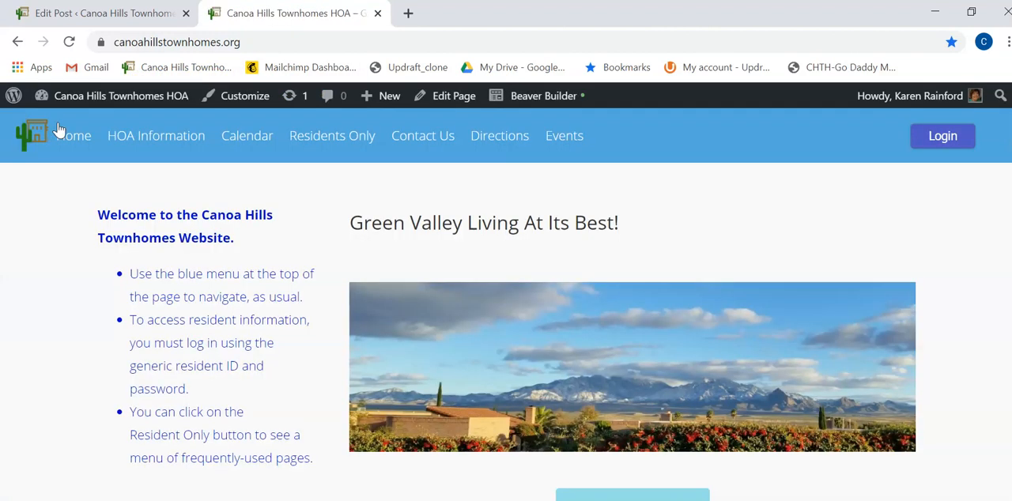
Open the President's Page from the announcements in the Residents Only area
mouse_move(326, 136)
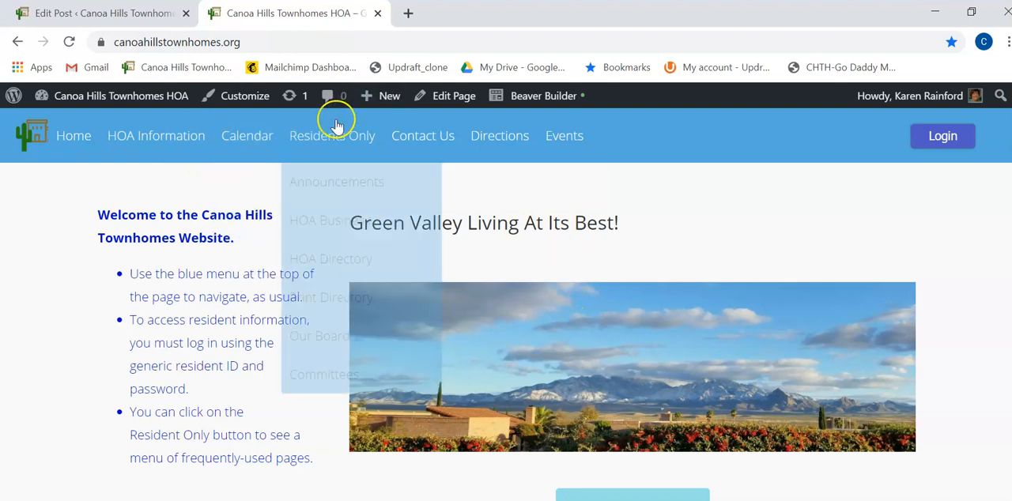
mouse_move(350, 181)
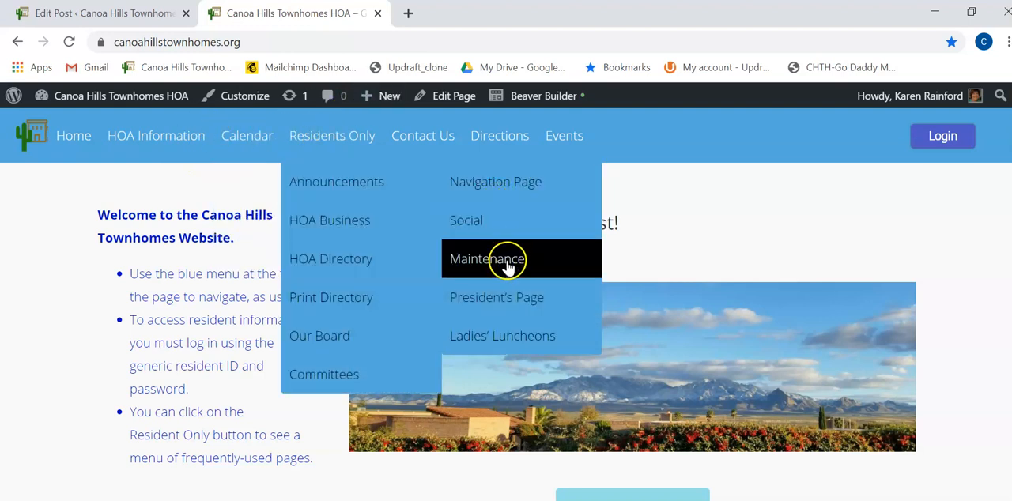
click(515, 305)
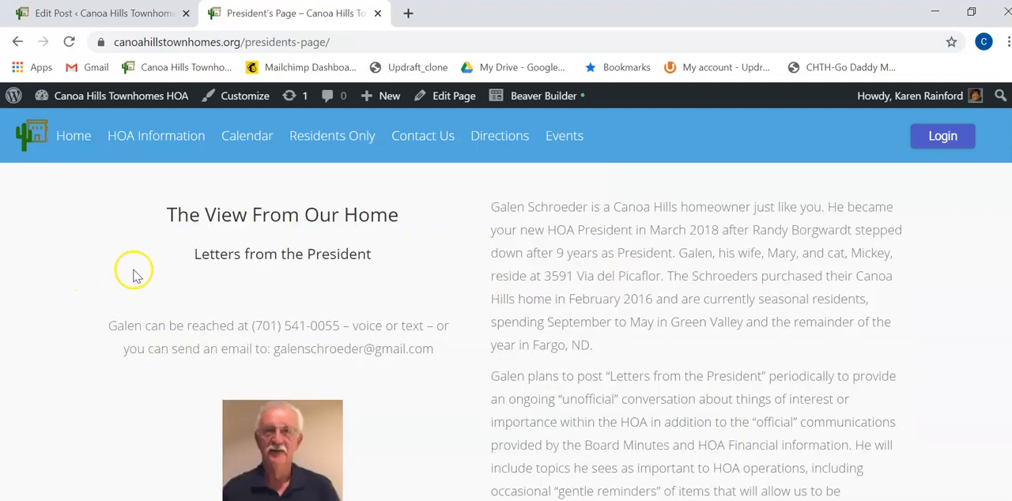
Examine the page's list of previous letters and read the Letter from the President 03-29-2020 through its link
scroll(133, 276, down, 6)
scroll(143, 267, up, 2)
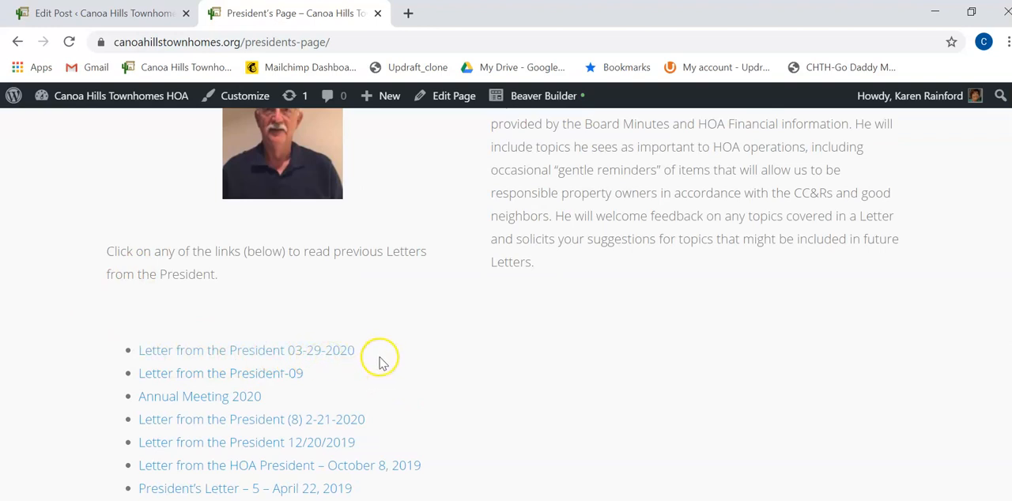
scroll(332, 319, up, 2)
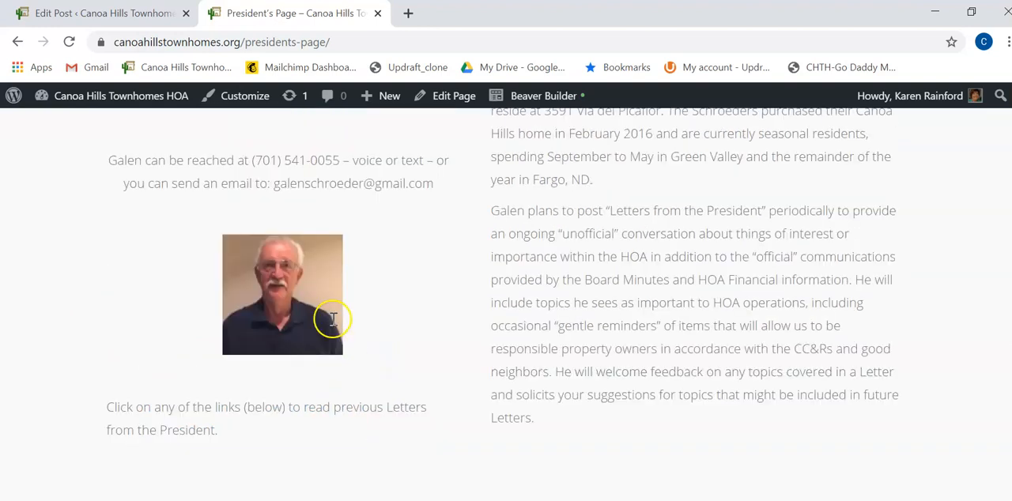
scroll(332, 320, up, 2)
scroll(193, 352, down, 4)
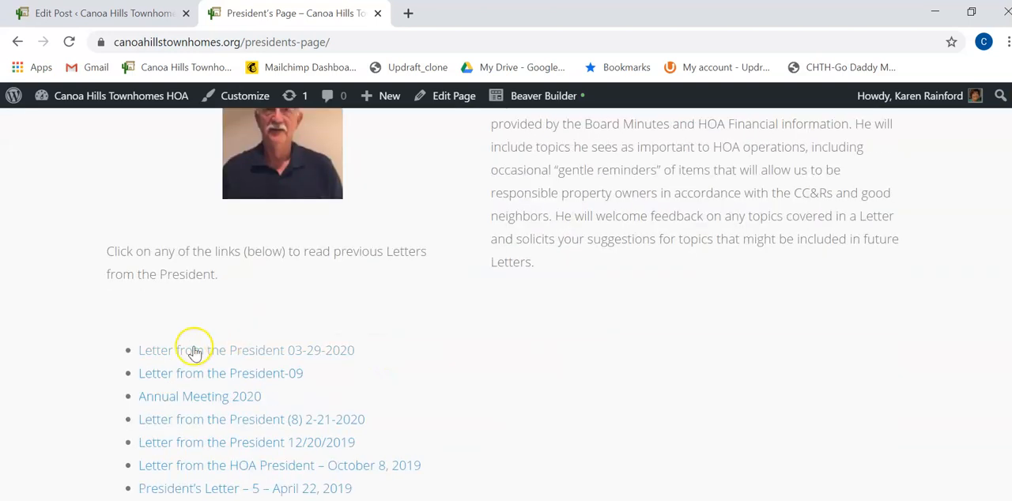
click(222, 356)
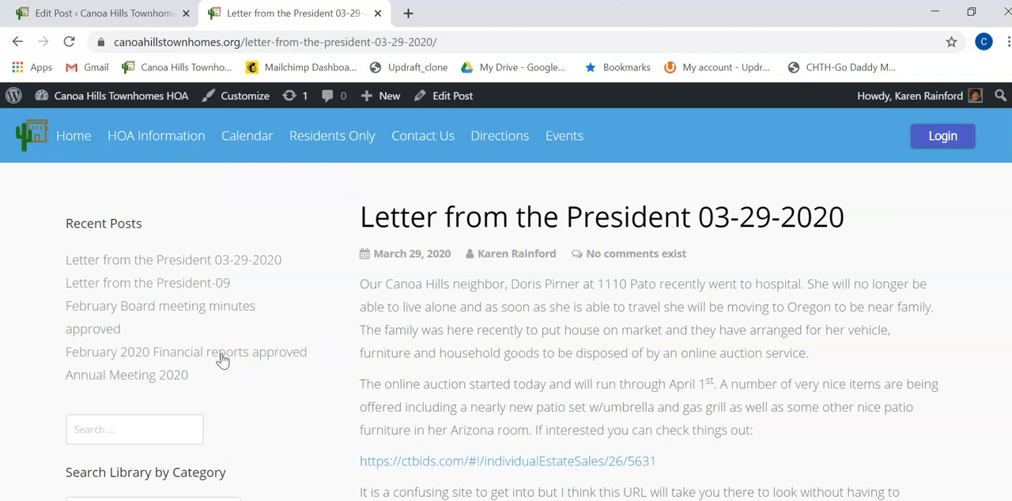
scroll(641, 300, down, 3)
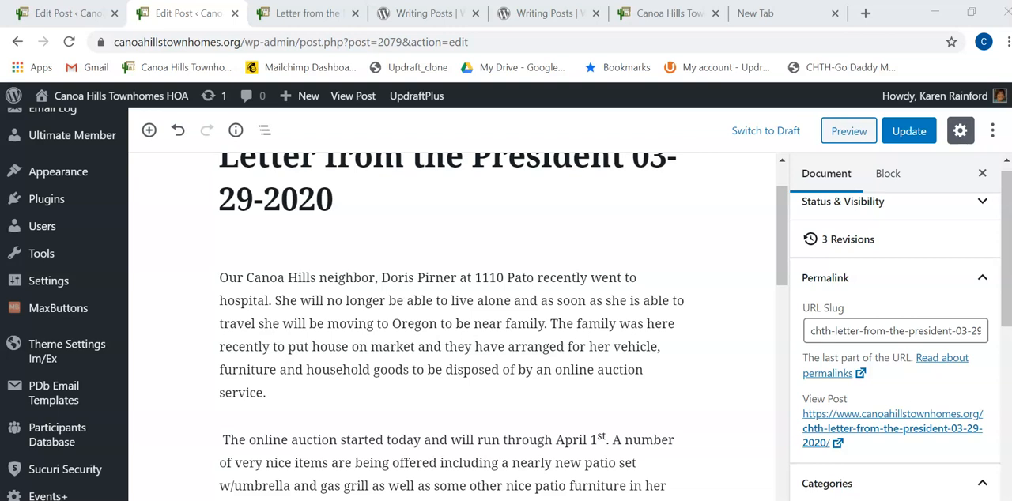
Copy the link address of the post's permalink ending in chth-letter-from-the-president-03-29-2020 from the editor
scroll(881, 384, down, 2)
scroll(883, 387, down, 1)
scroll(869, 375, up, 1)
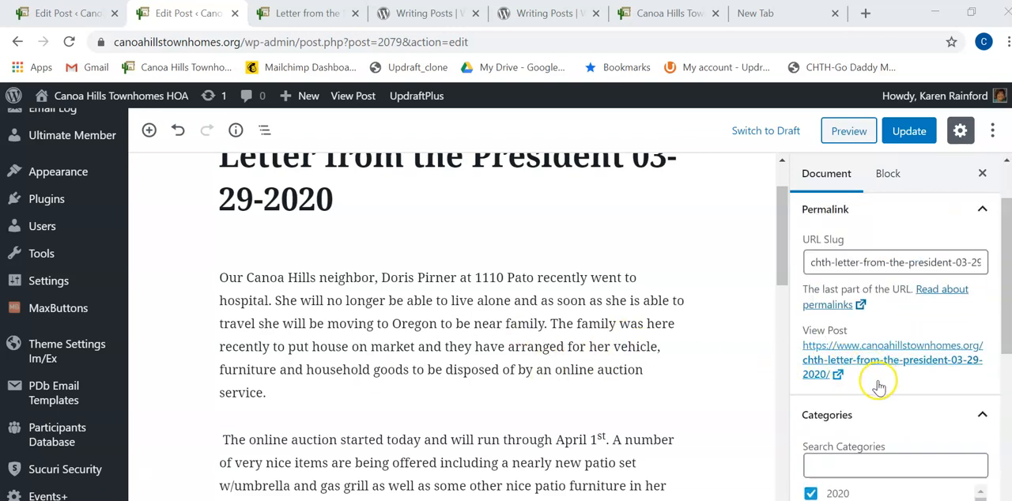
right_click(830, 362)
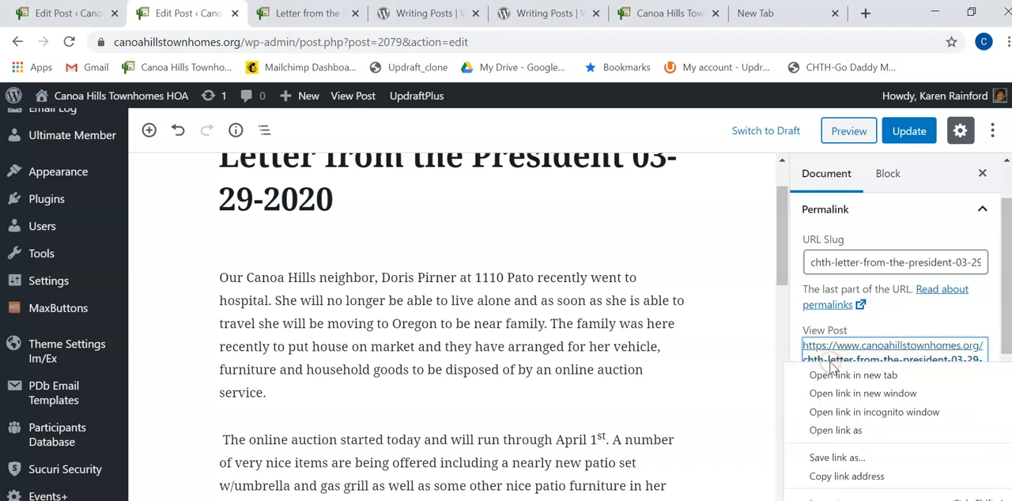
click(825, 478)
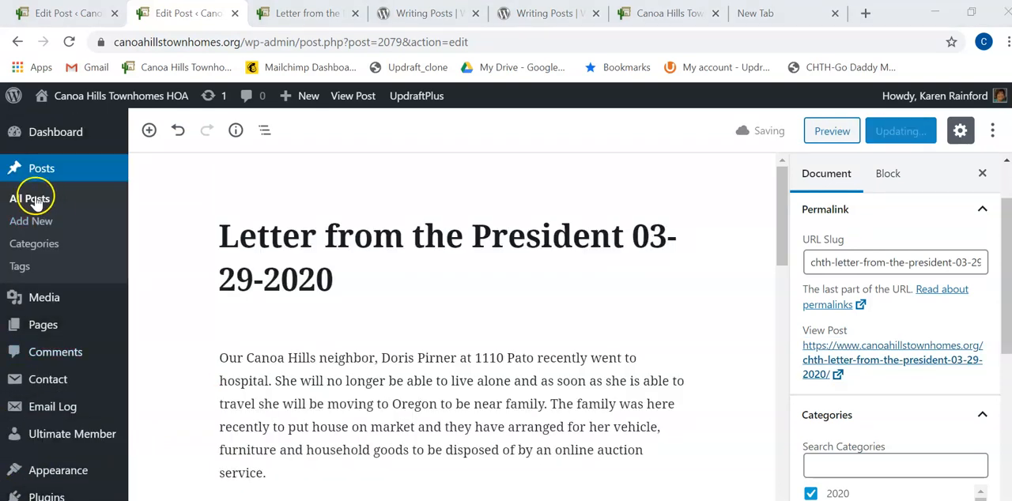
Go from the post editor to the list of all posts
click(35, 200)
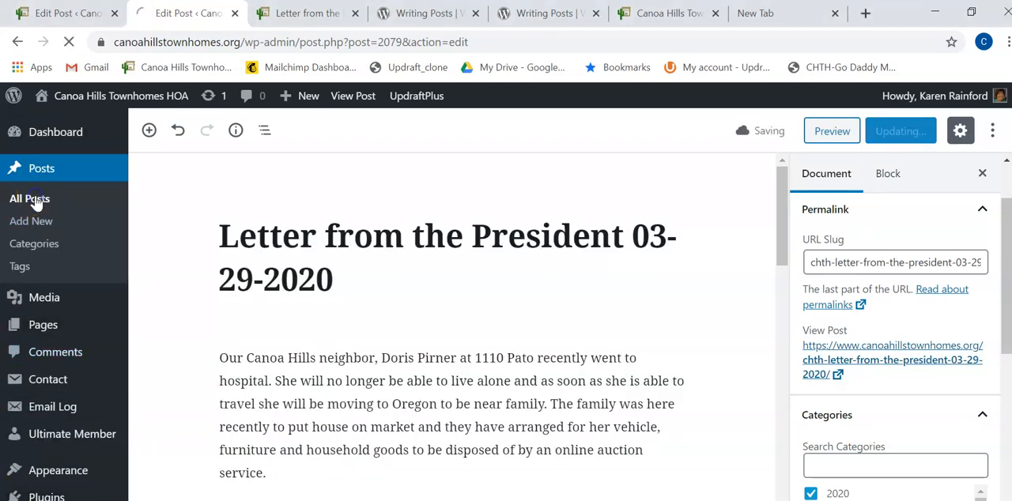